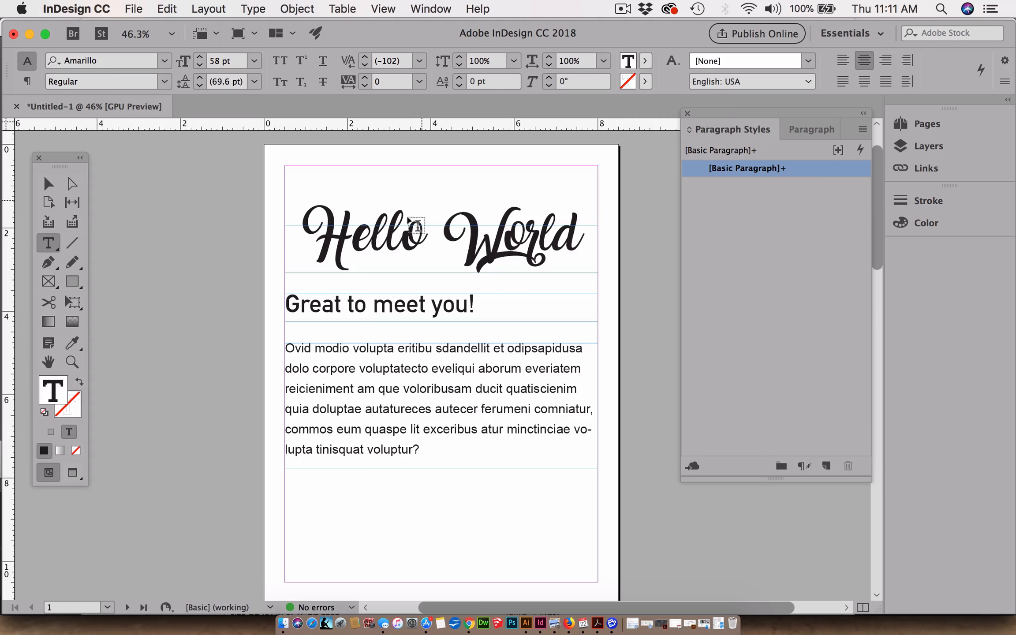
- Create a paragraph style named Cover Headline from the "Hello World" text, applied to the selection
triple_click(392, 231)
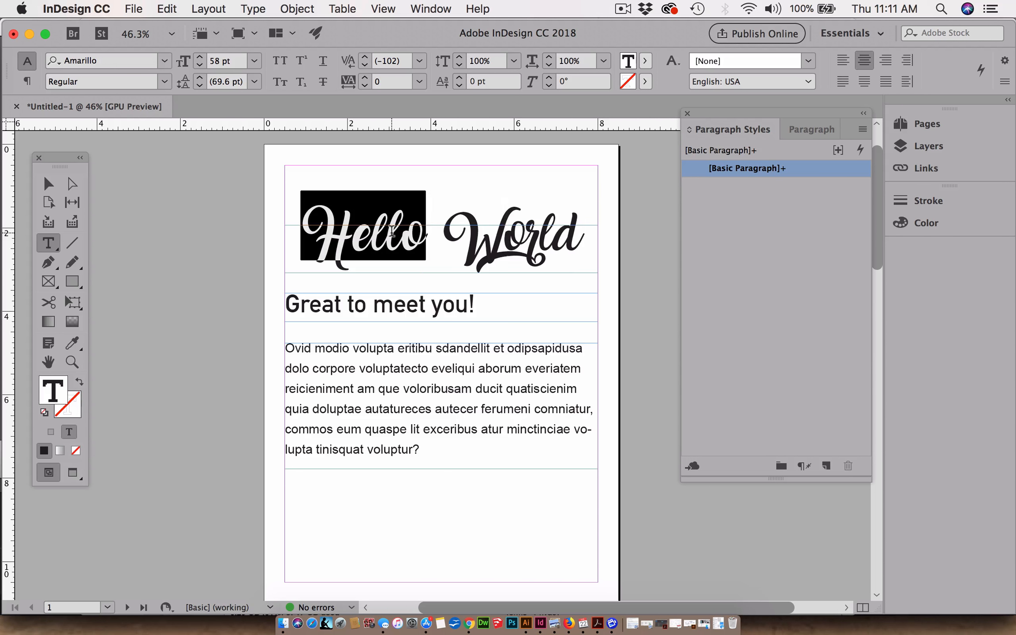
click(570, 235)
drag(570, 234, 220, 199)
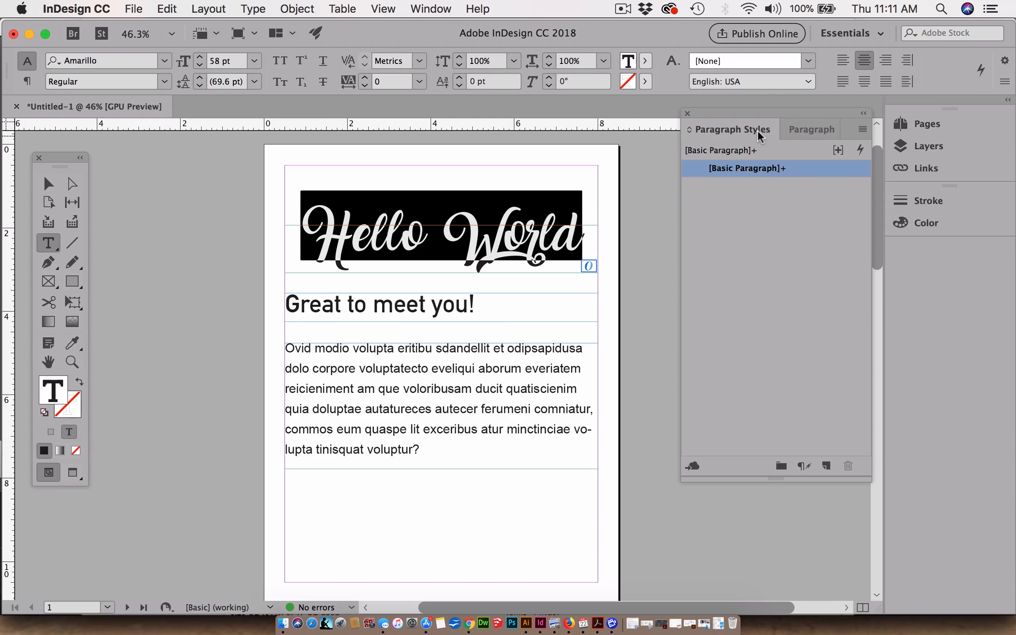
click(862, 130)
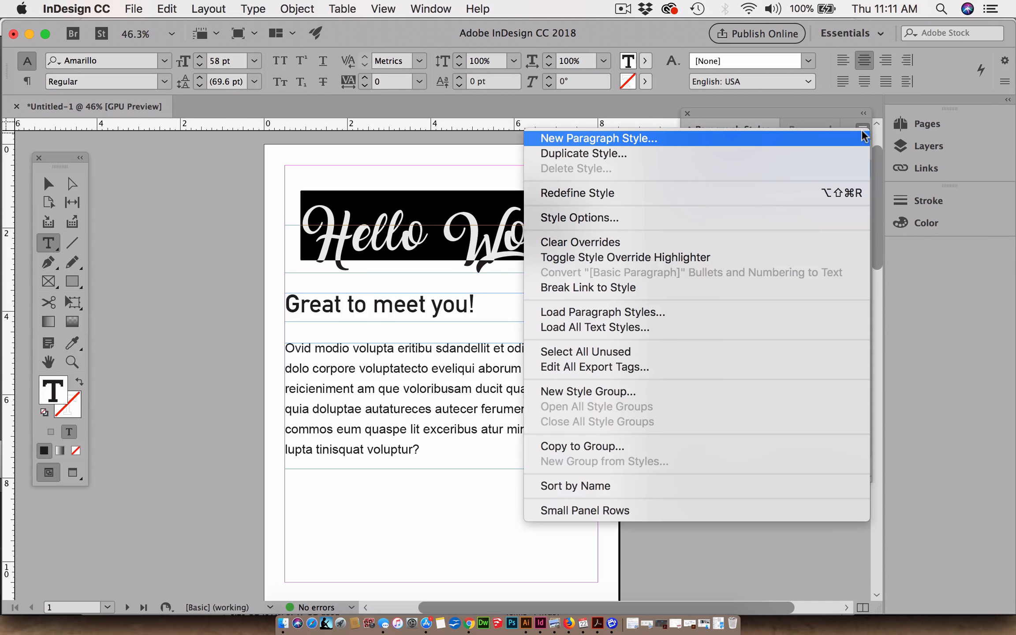
click(647, 138)
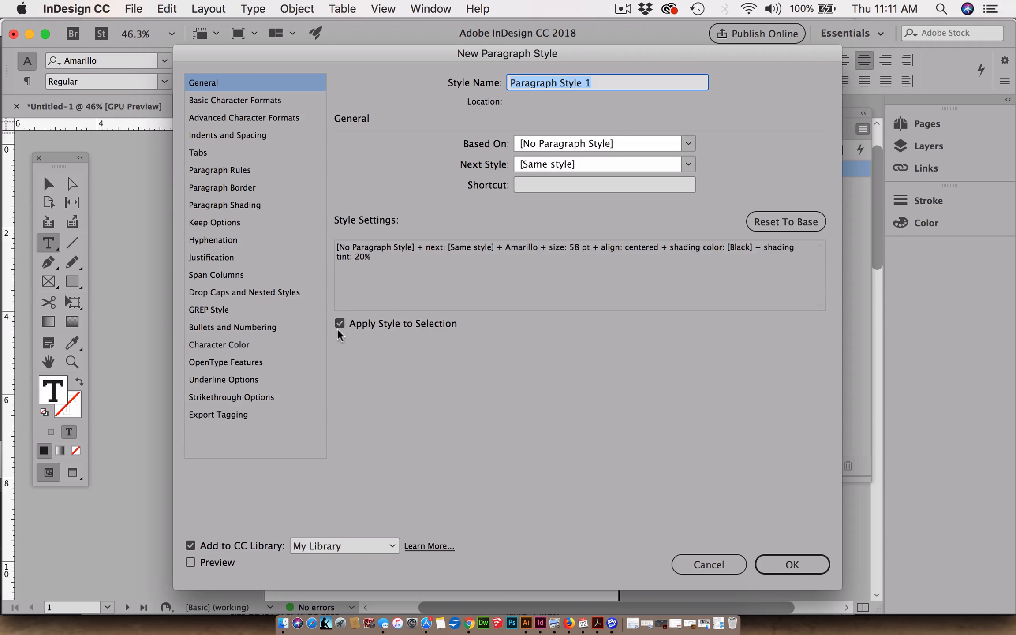
click(340, 325)
text(C)
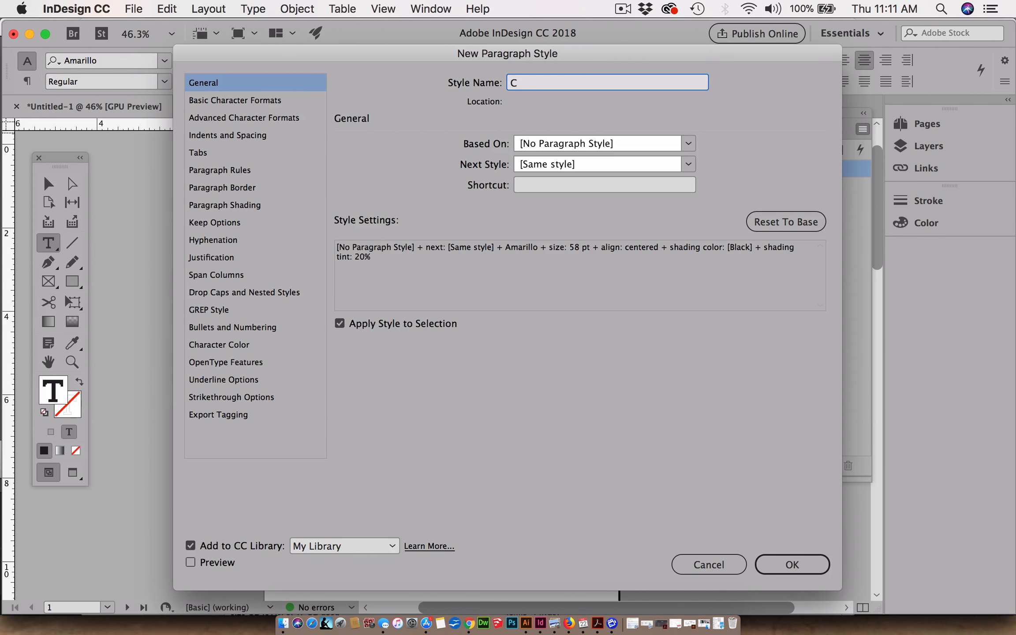
text(over Headline)
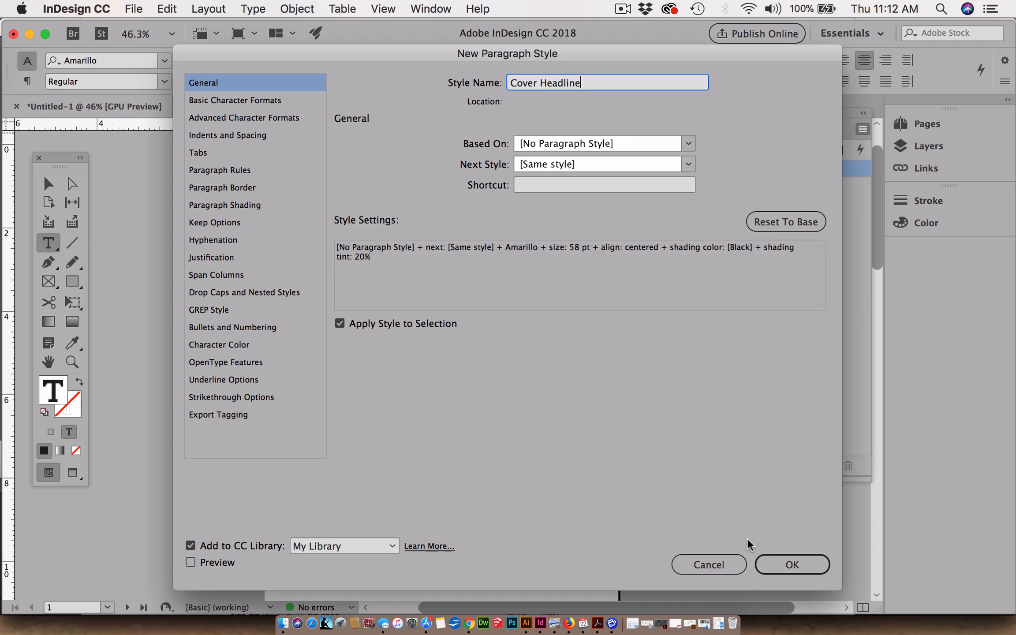
click(788, 561)
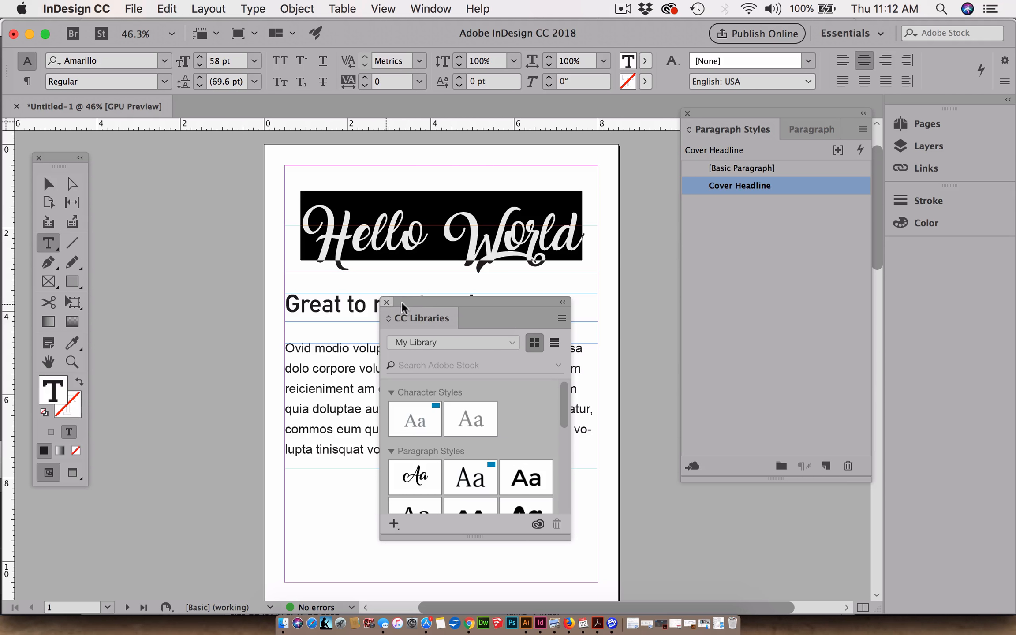
click(387, 302)
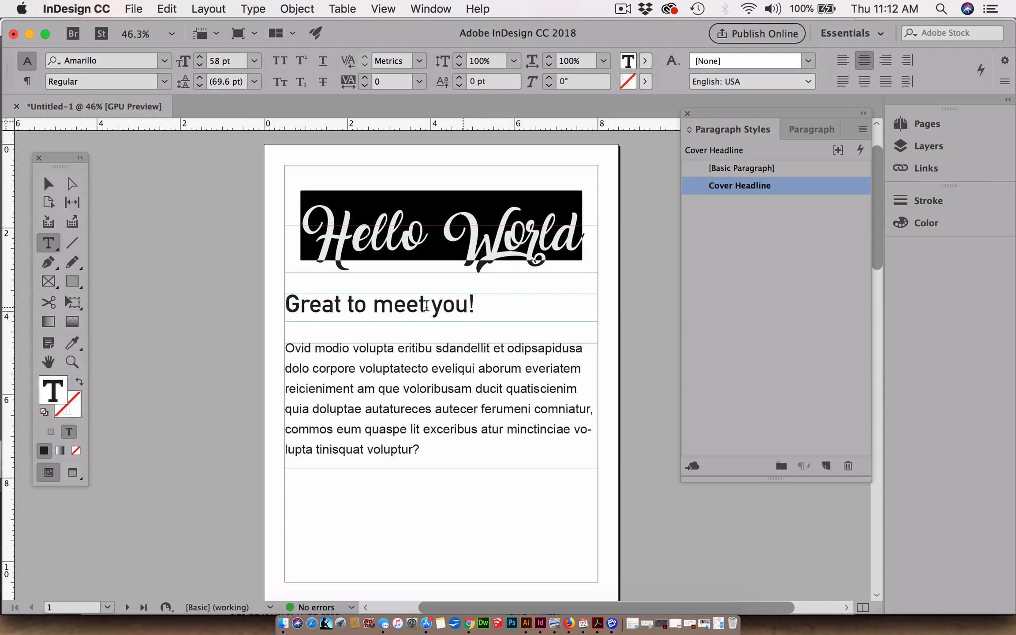
- Try the Cover Headline style on the "Great to meet you!" line and undo it
drag(475, 305, 253, 314)
click(741, 185)
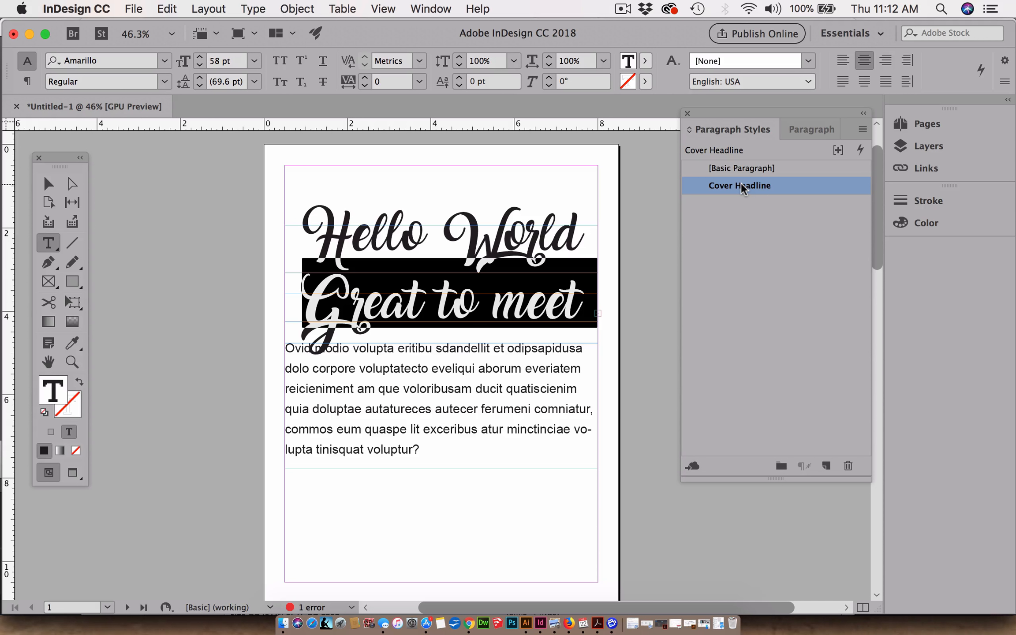
key(super+z)
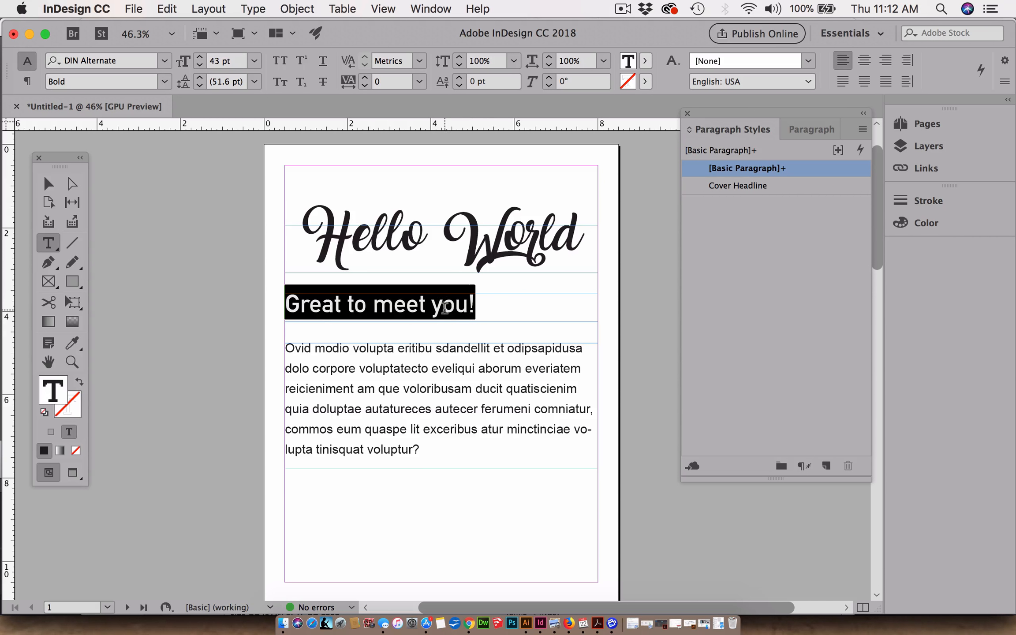
- Create a new paragraph style from the "Great to meet you!" line, trying the name Cover Headline before accepting Paragraph Style 1
click(496, 303)
drag(496, 304, 285, 304)
click(864, 130)
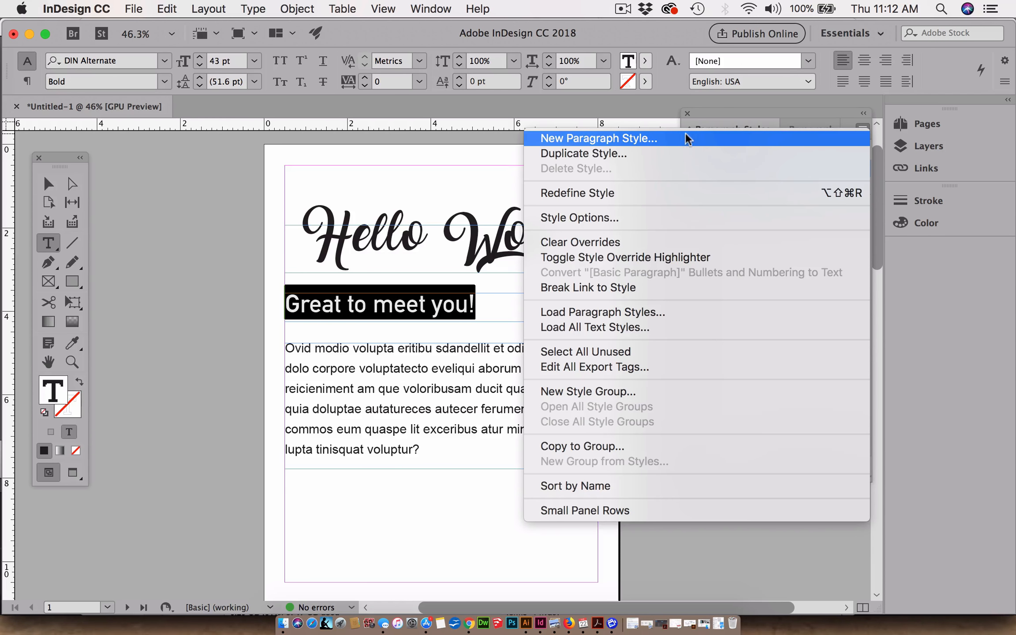
click(663, 139)
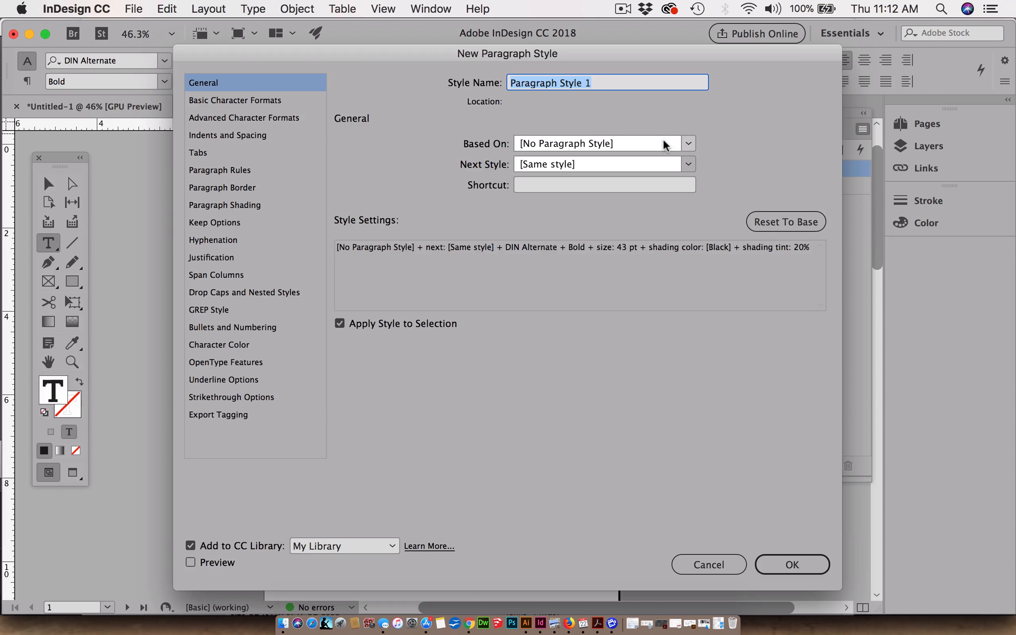
text(Co)
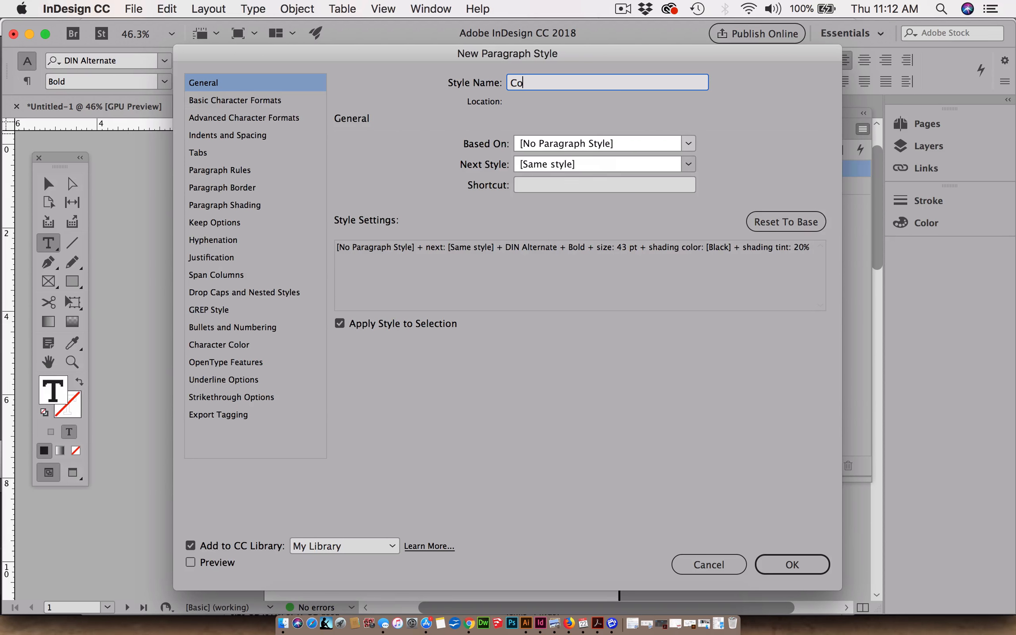
text(ver Headline)
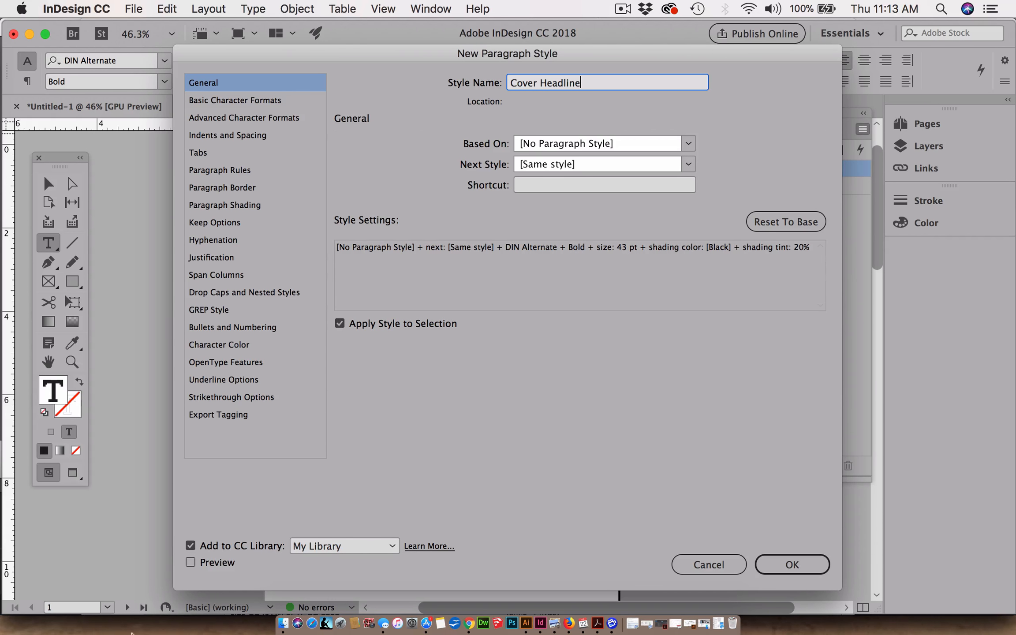
key(Return)
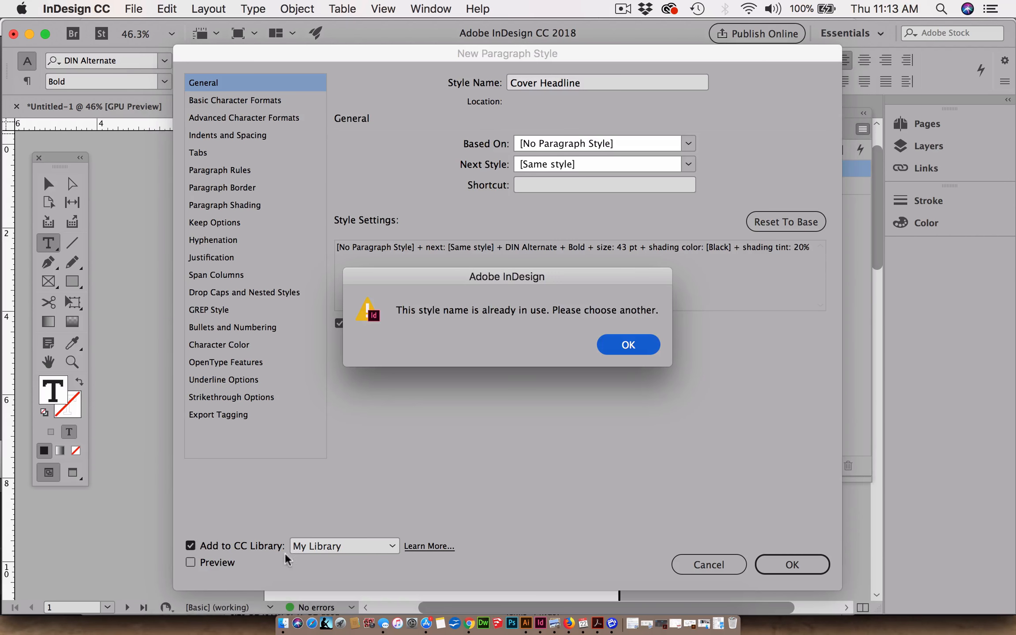
click(634, 349)
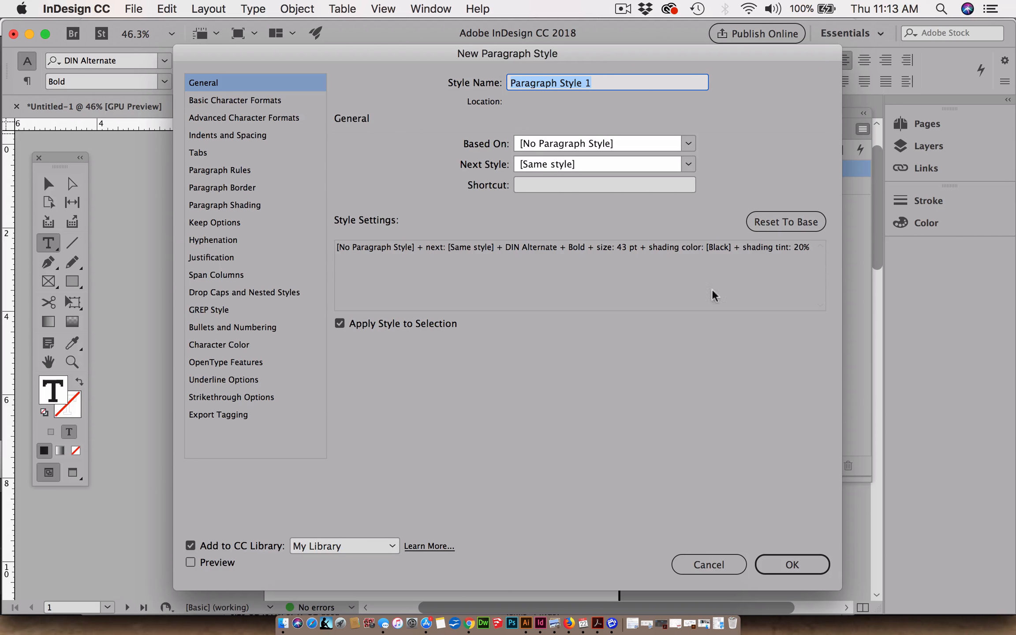
click(792, 566)
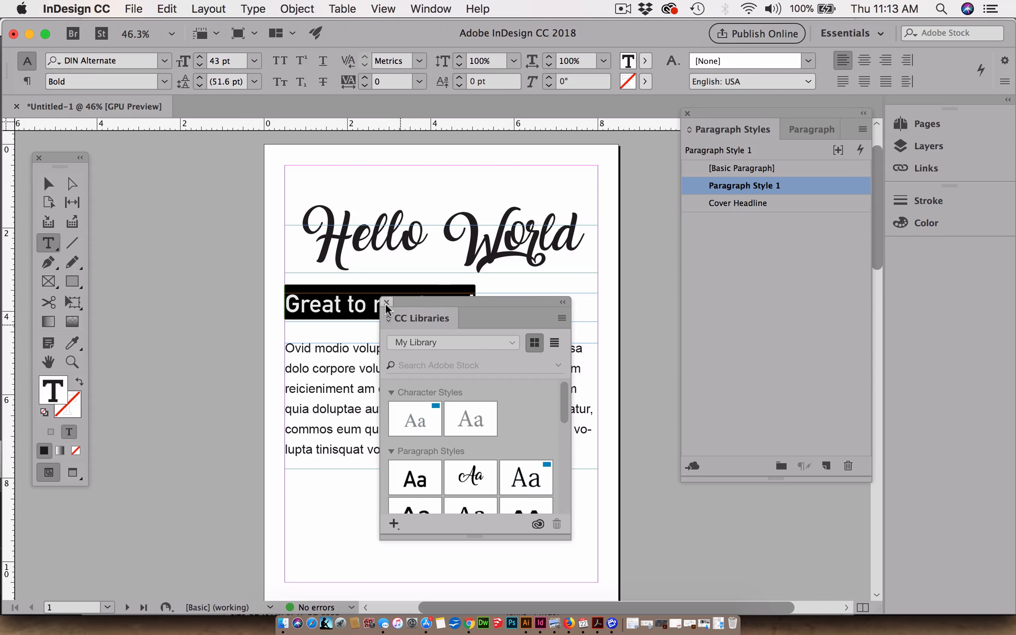
click(387, 302)
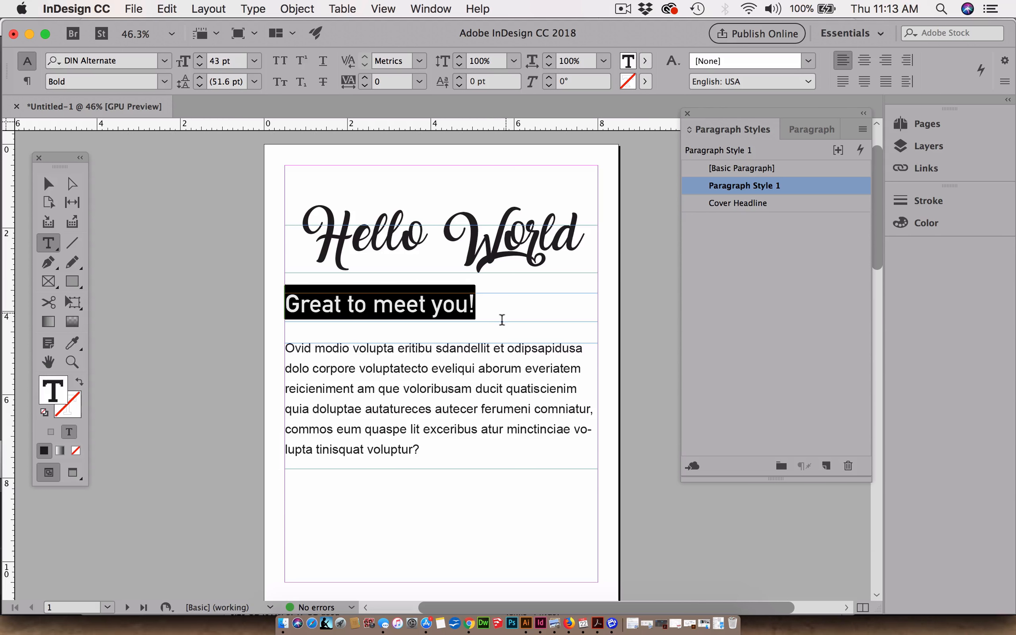
- Rename the paragraph style Paragraph Style 1 as Cover Subhead
double_click(732, 186)
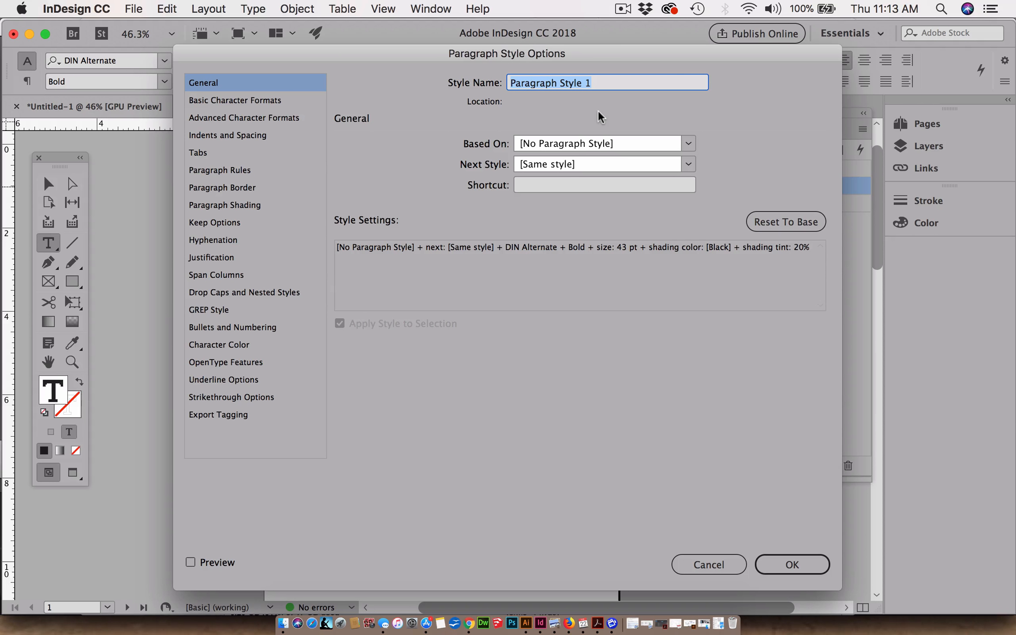
text(Cov)
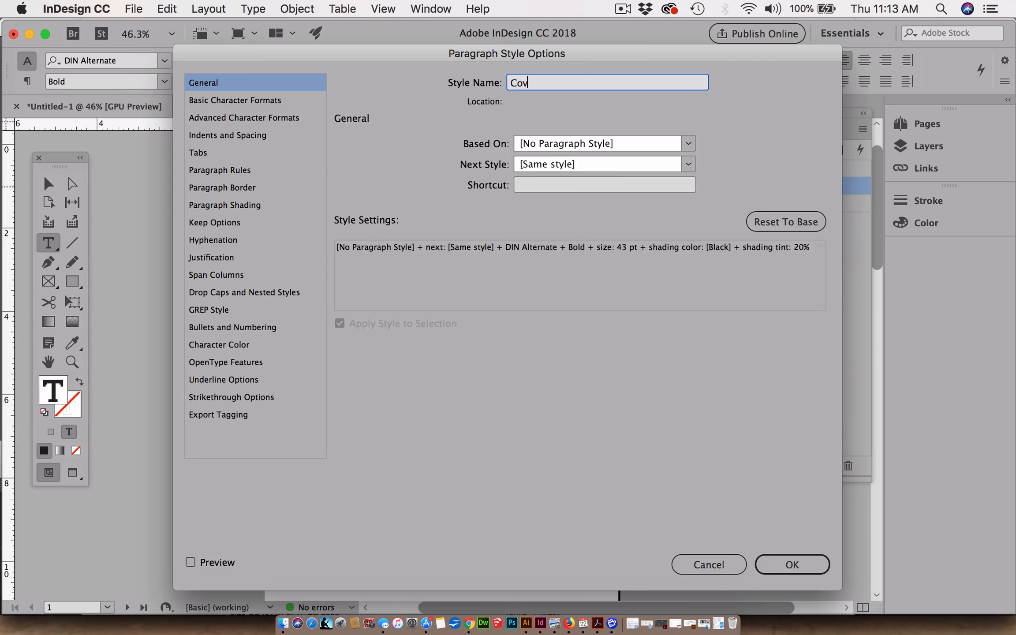
text(er Subhwead)
key(BackSpace)
key(BackSpace)
key(BackSpace)
key(BackSpace)
key(BackSpace)
text(head)
click(797, 567)
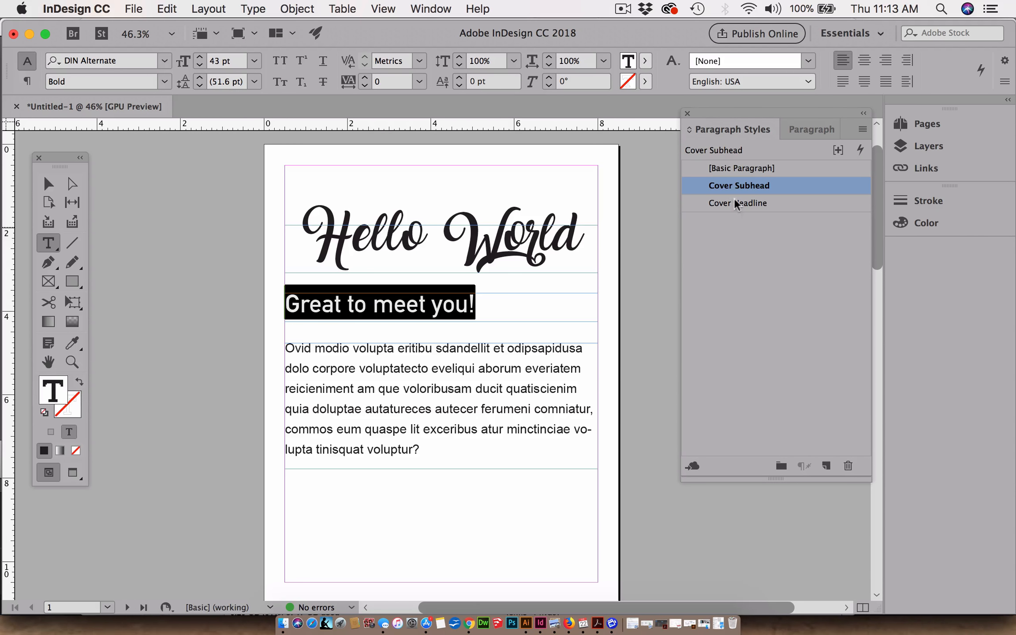
- Create a paragraph style named Cover Boy Text from the whole body paragraph below the subheading
click(442, 448)
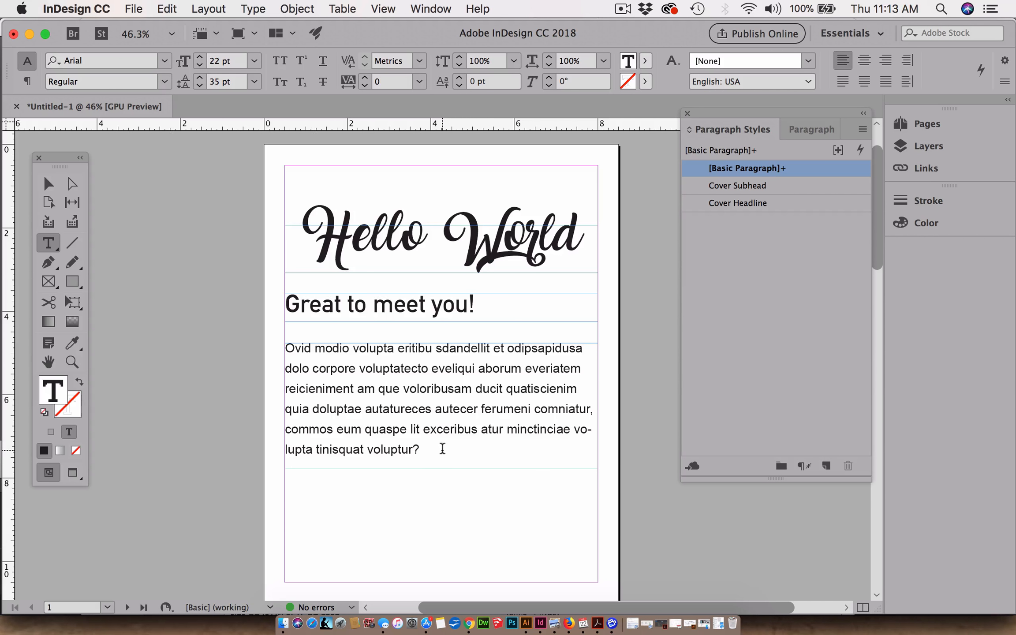
drag(435, 450, 282, 349)
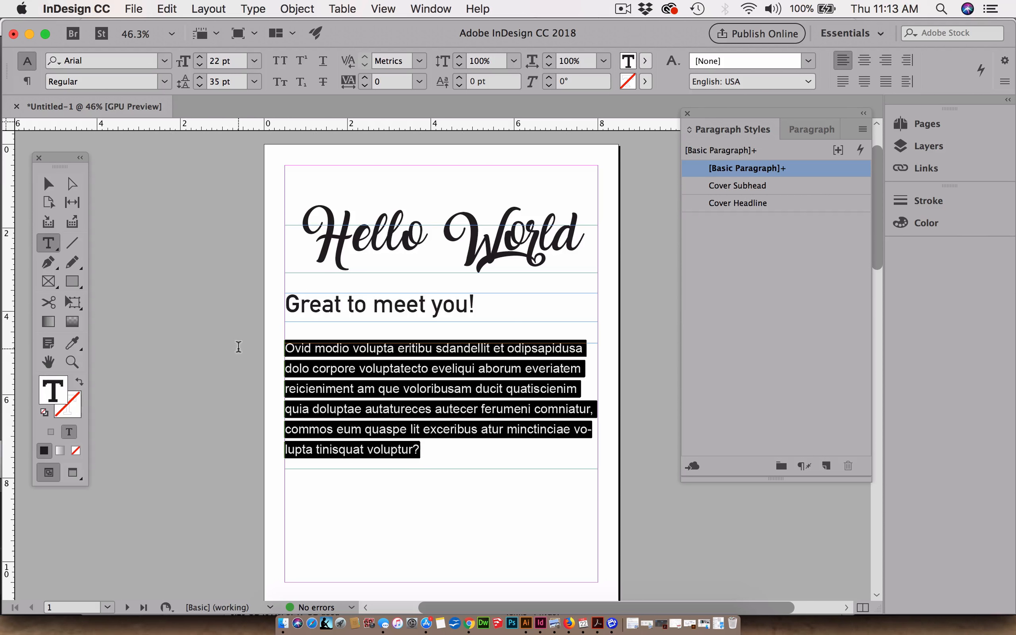
click(862, 130)
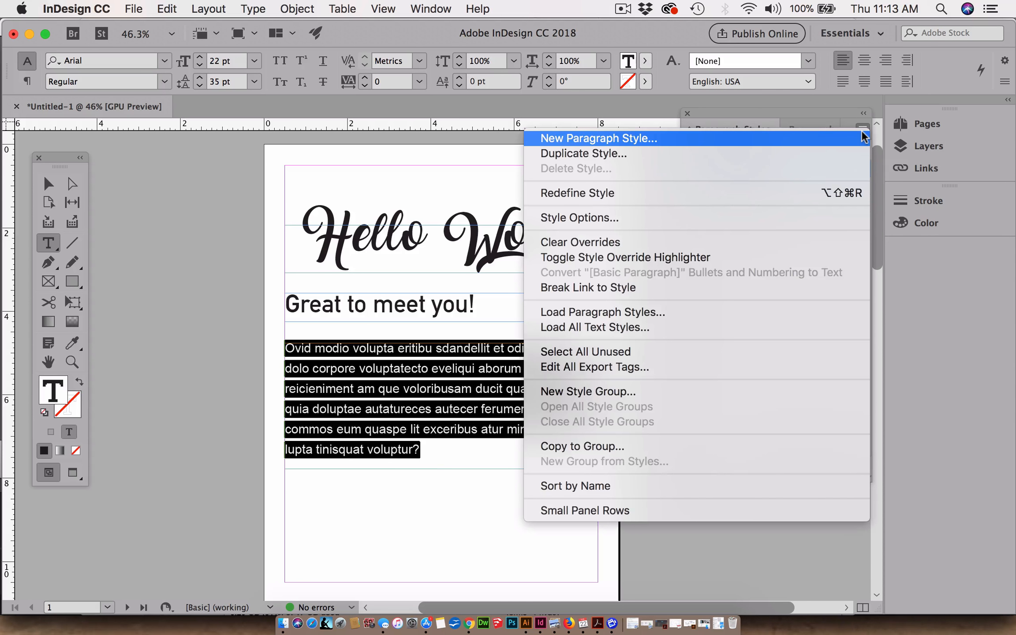
click(654, 141)
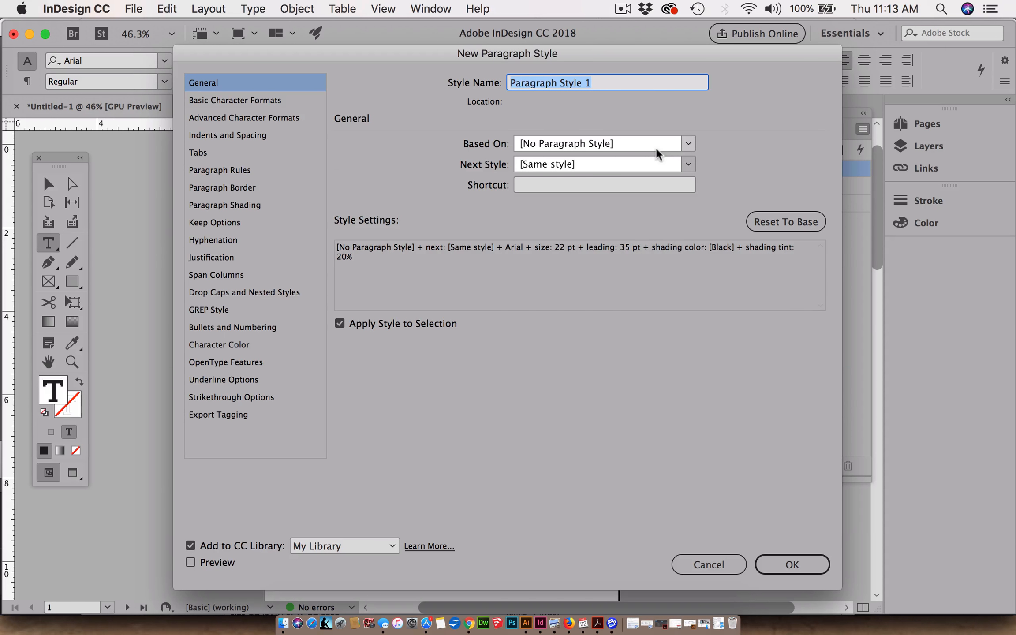
text(Cover )
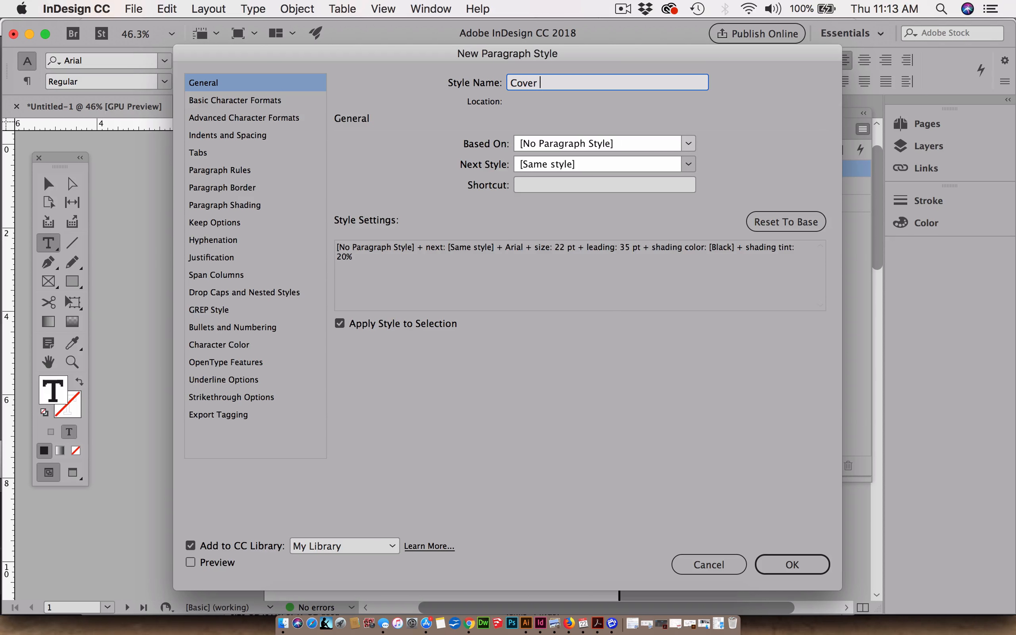
text(Boy Text)
click(790, 563)
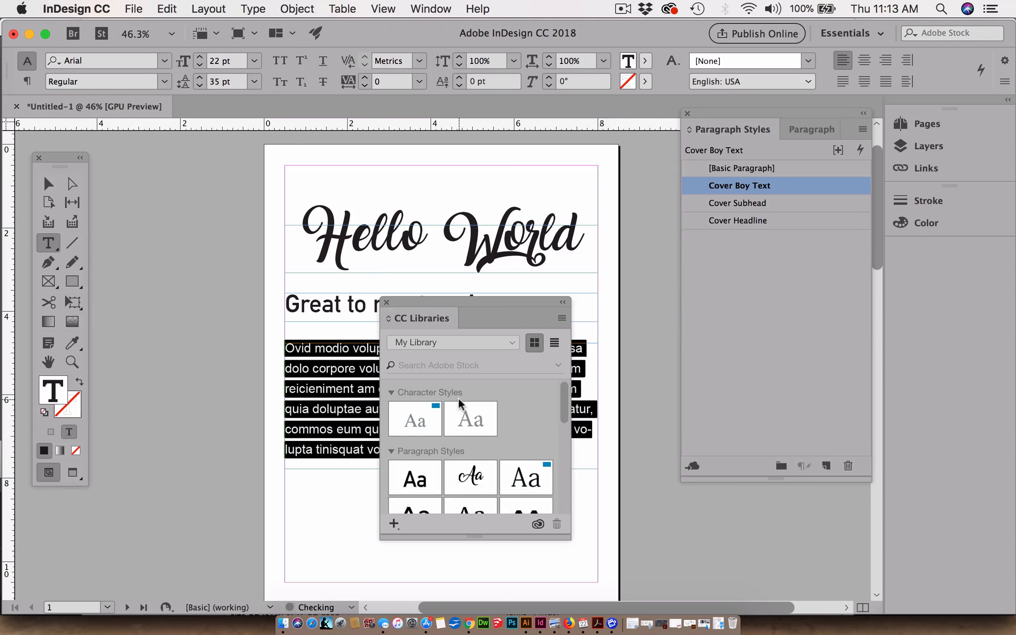
click(386, 303)
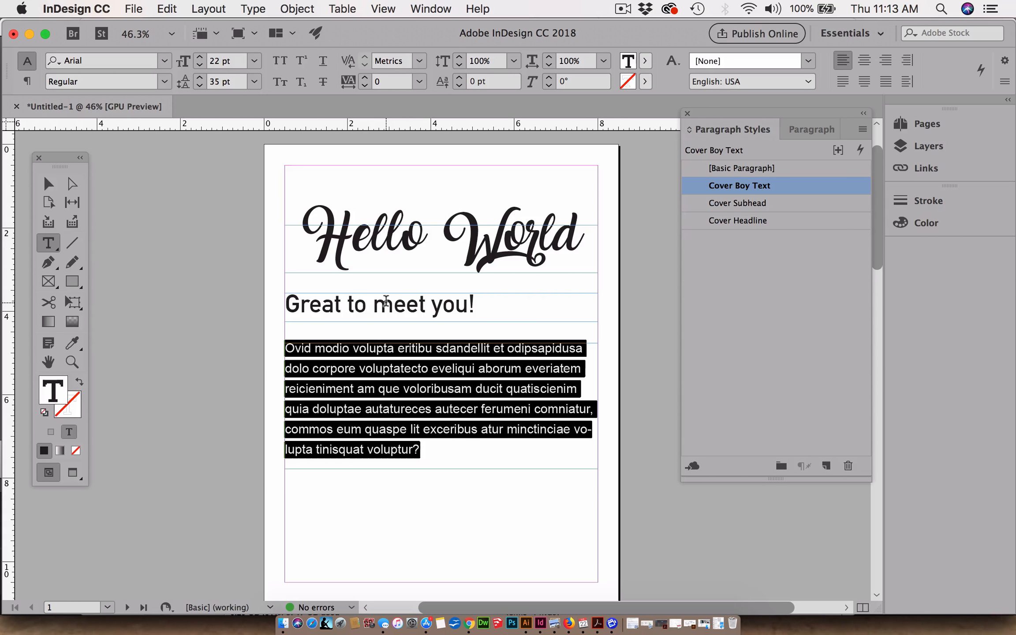
- Correct the body paragraph style's name to Cover Body Text and deselect the style
double_click(740, 186)
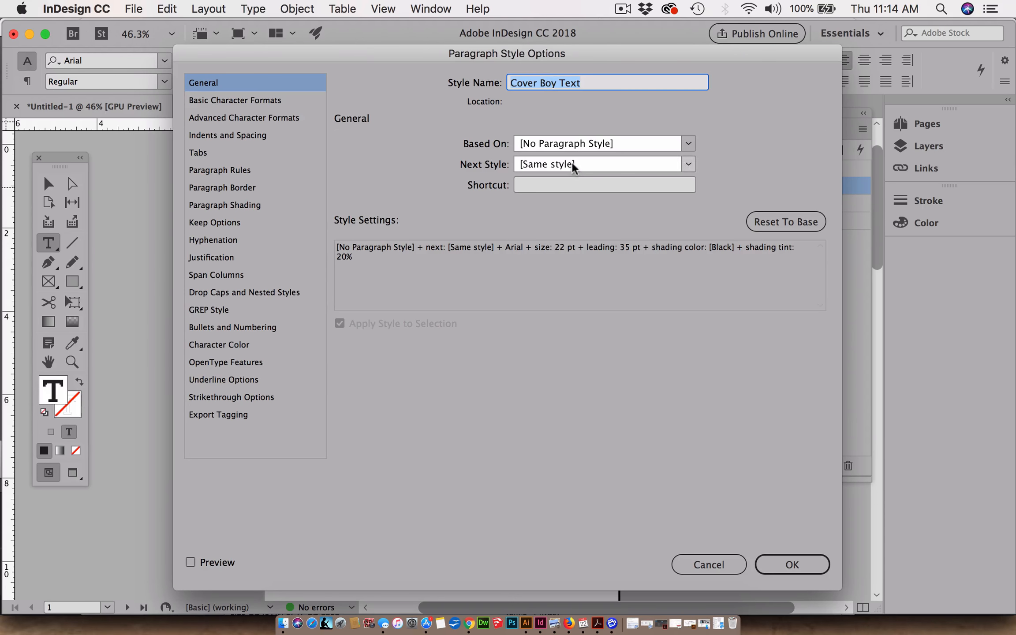
click(551, 83)
text(d)
click(789, 566)
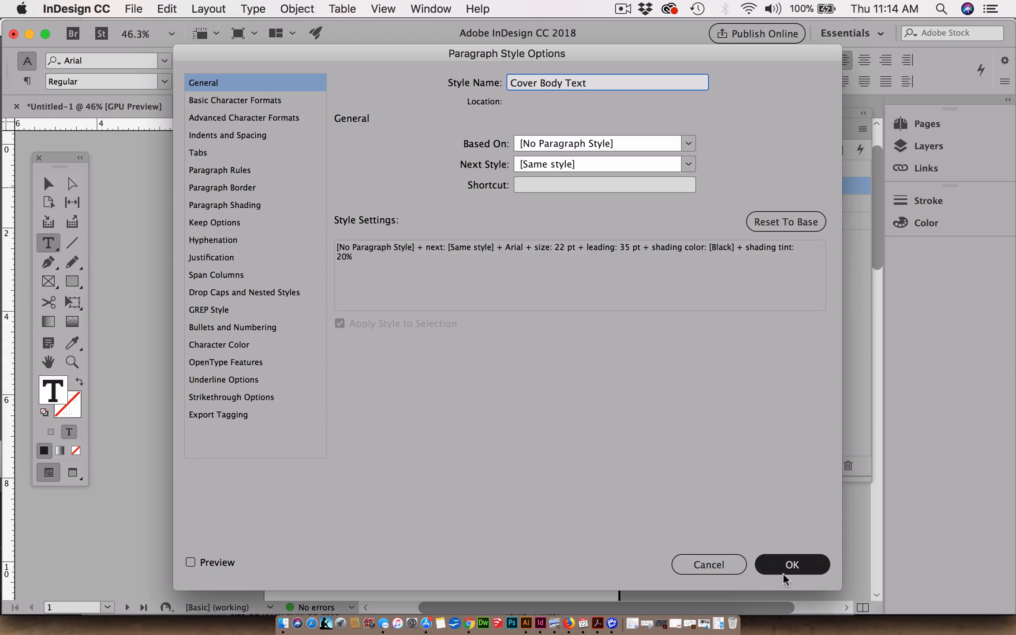
click(763, 425)
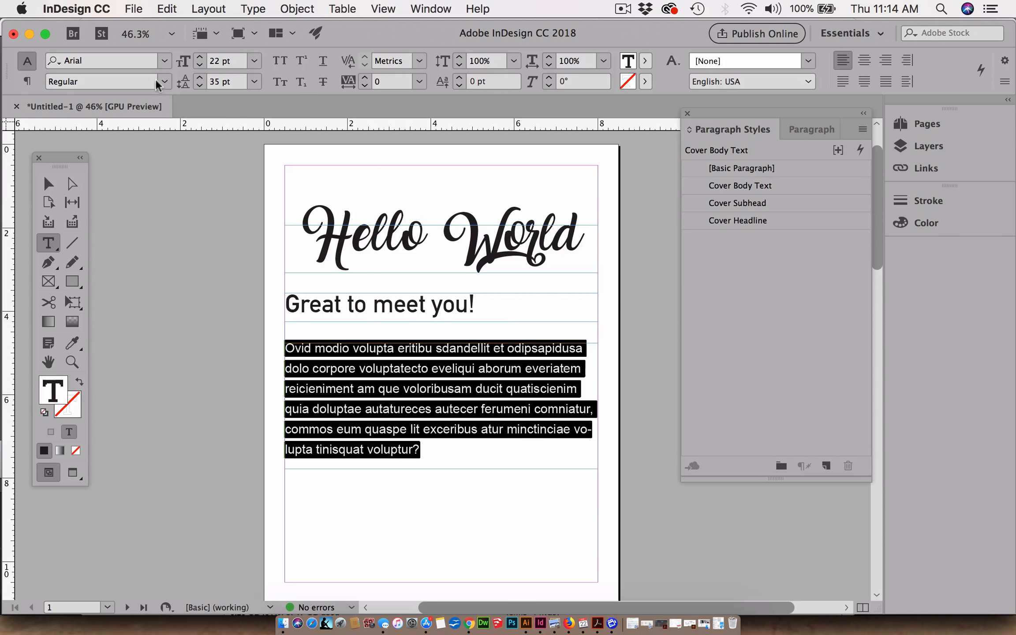
- Save the document to the Desktop as Learning InDesign.indd in InDesign CC 2018 document format
click(132, 9)
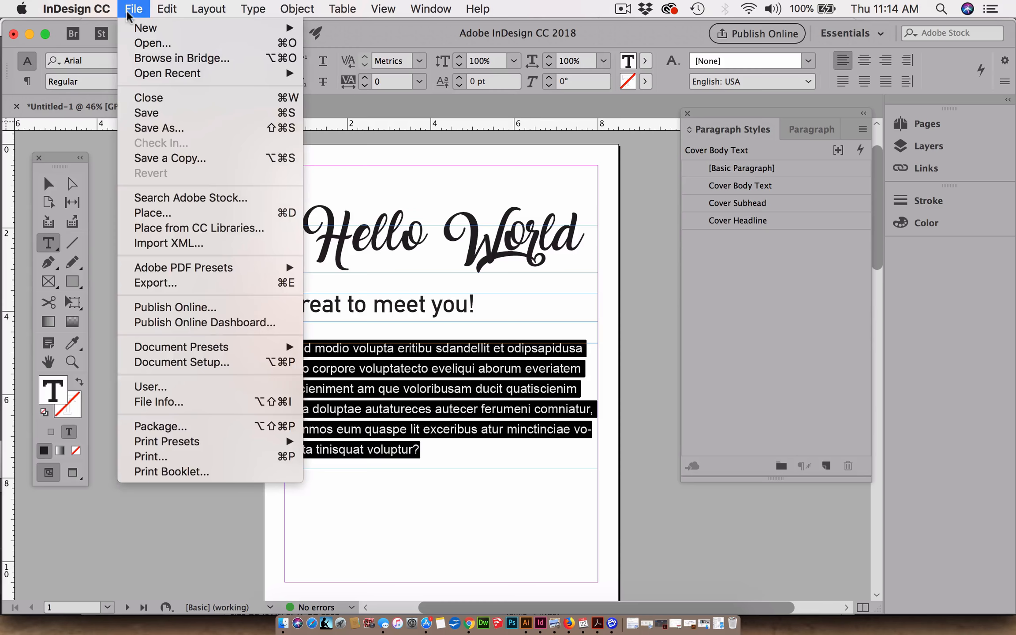
click(146, 129)
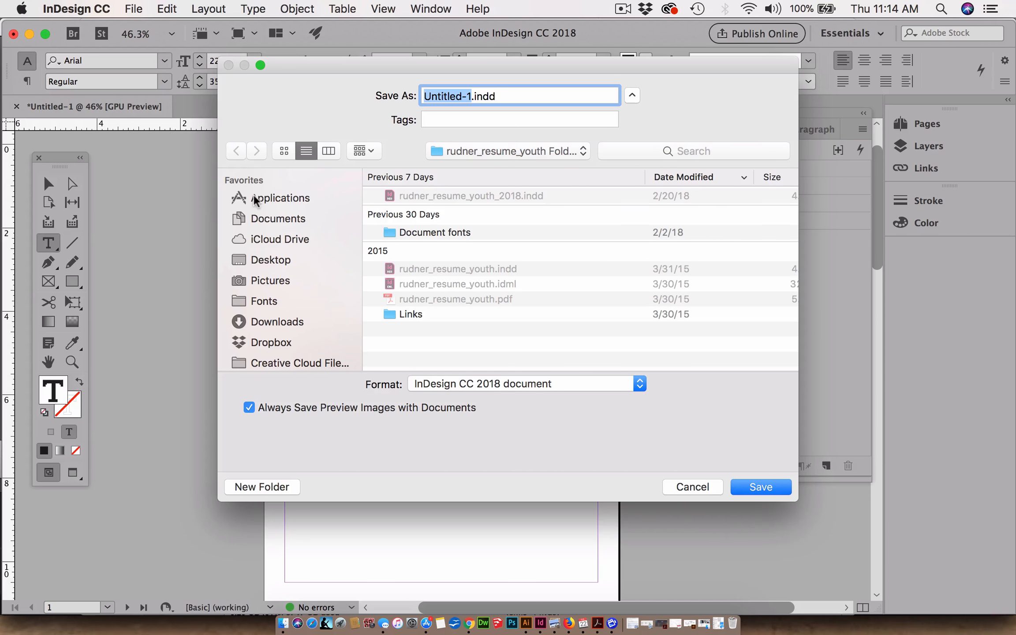
click(257, 259)
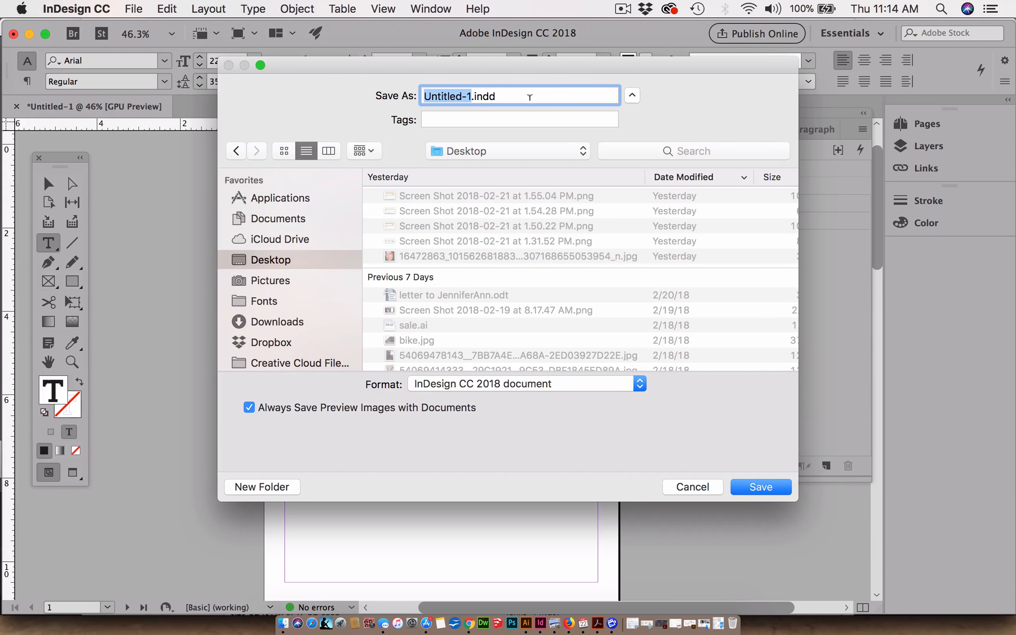
text(Learni)
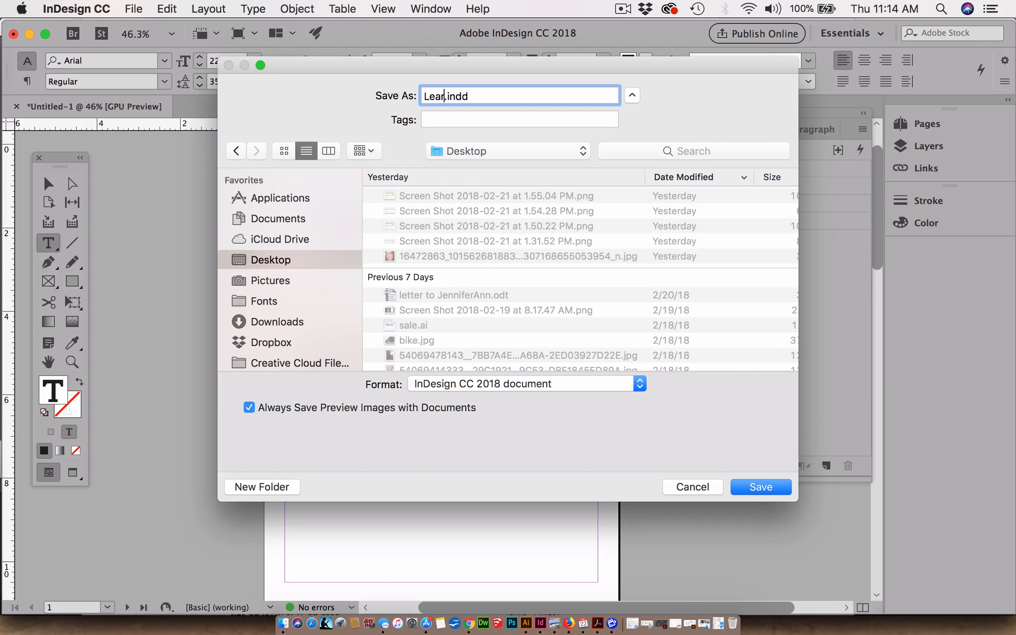
text(ng InDesign)
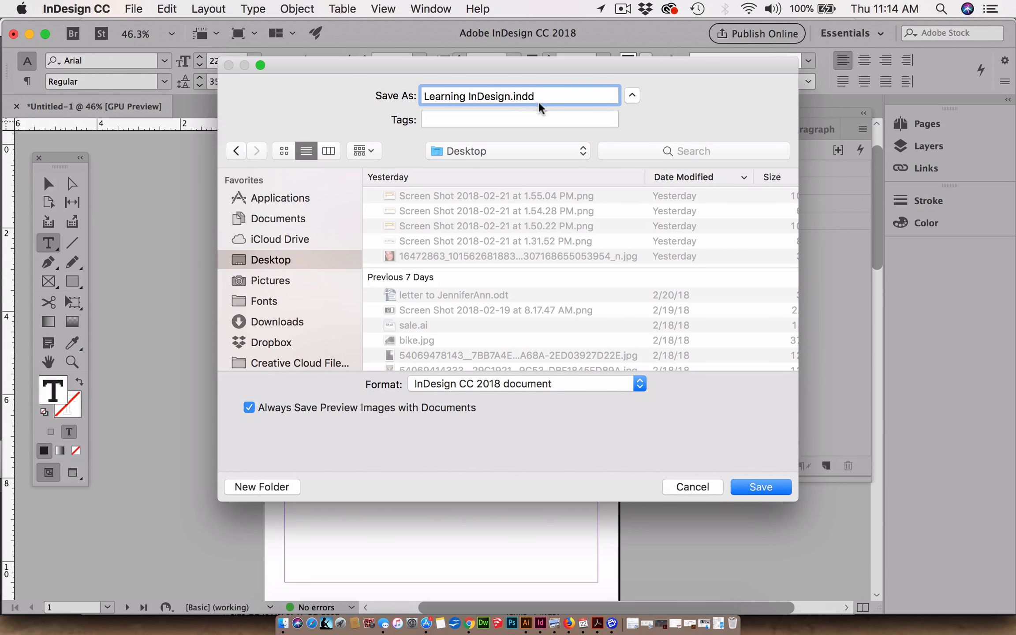
click(761, 487)
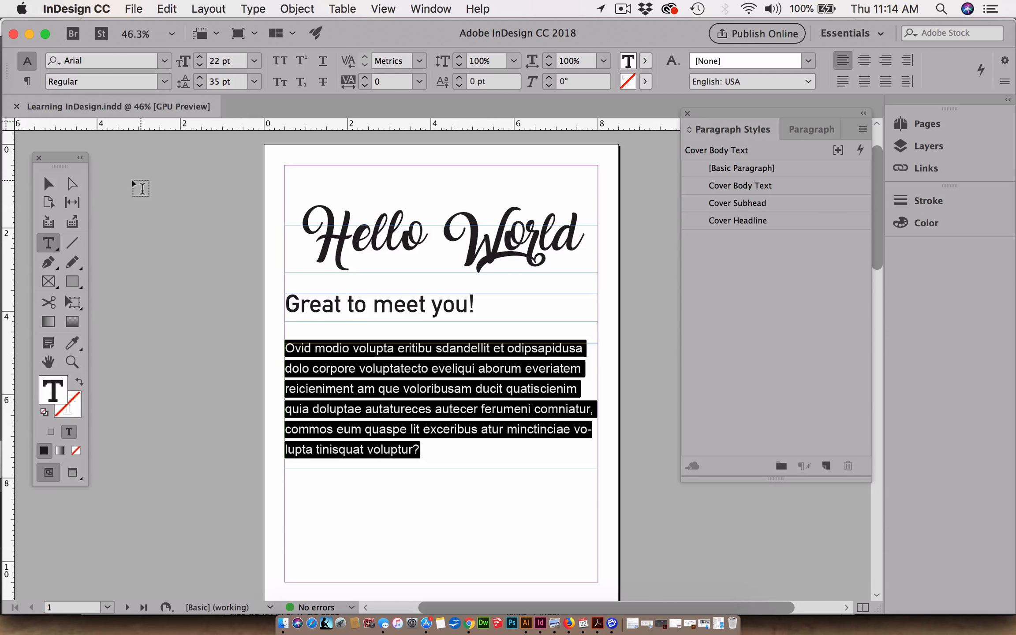
- Check which paragraph style is applied to the body, subhead and headline text frames in turn, and leave nothing selected
click(48, 183)
click(177, 240)
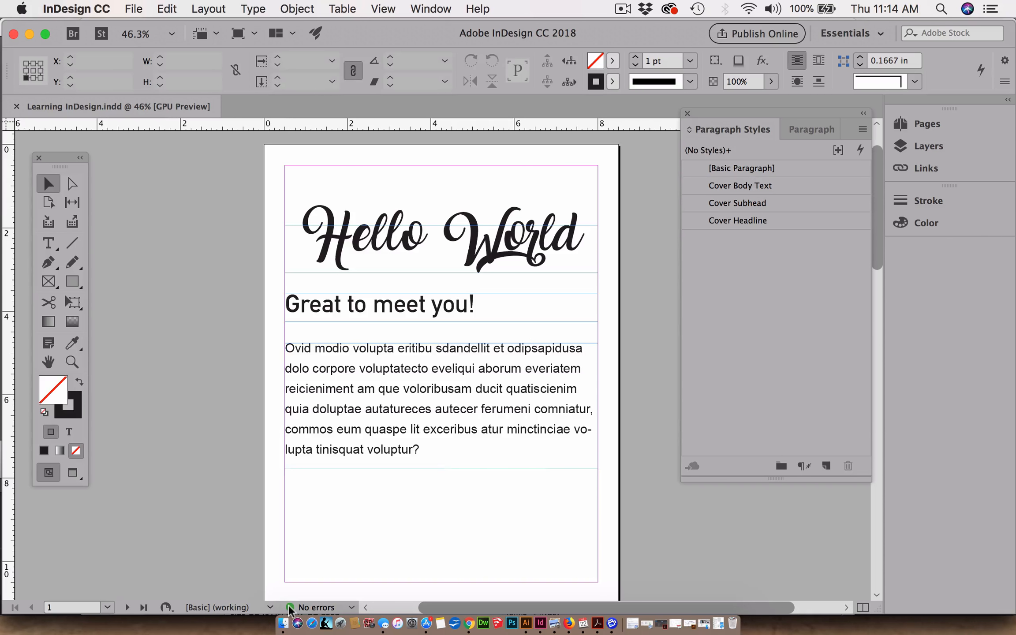
click(361, 426)
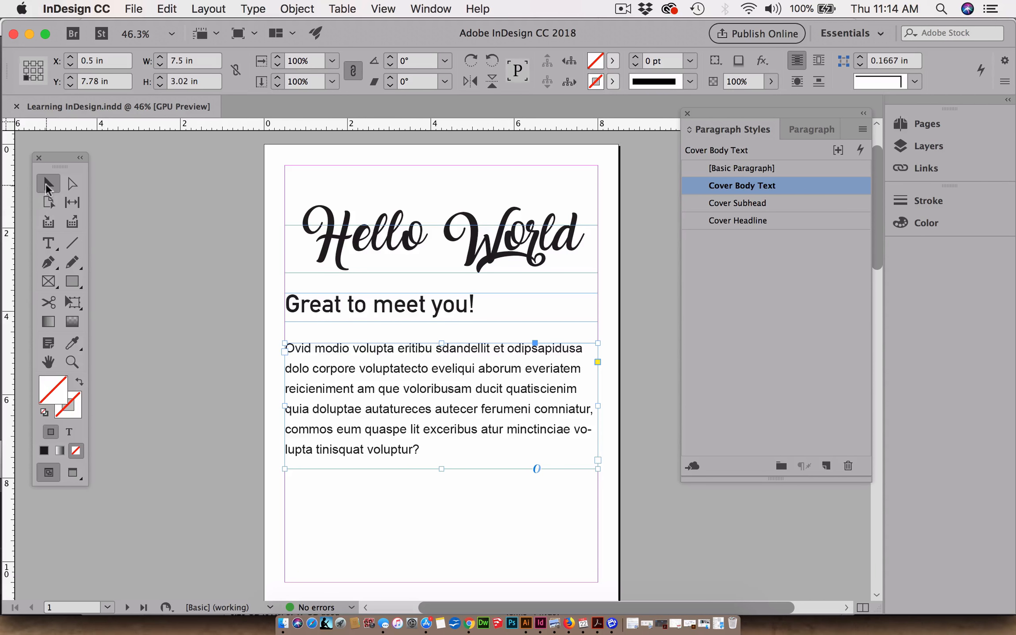
click(365, 304)
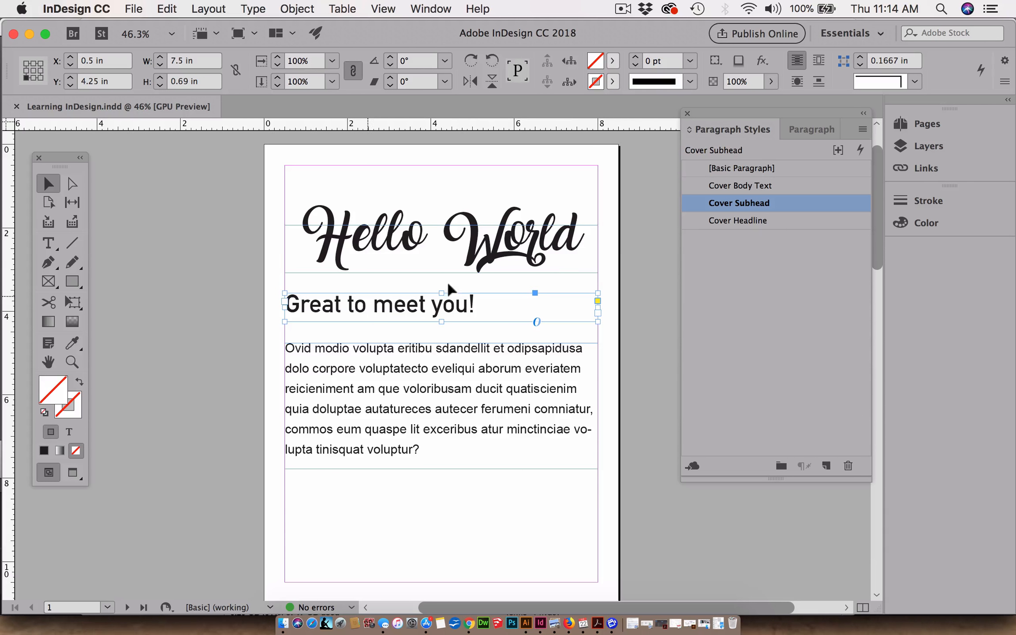
click(534, 238)
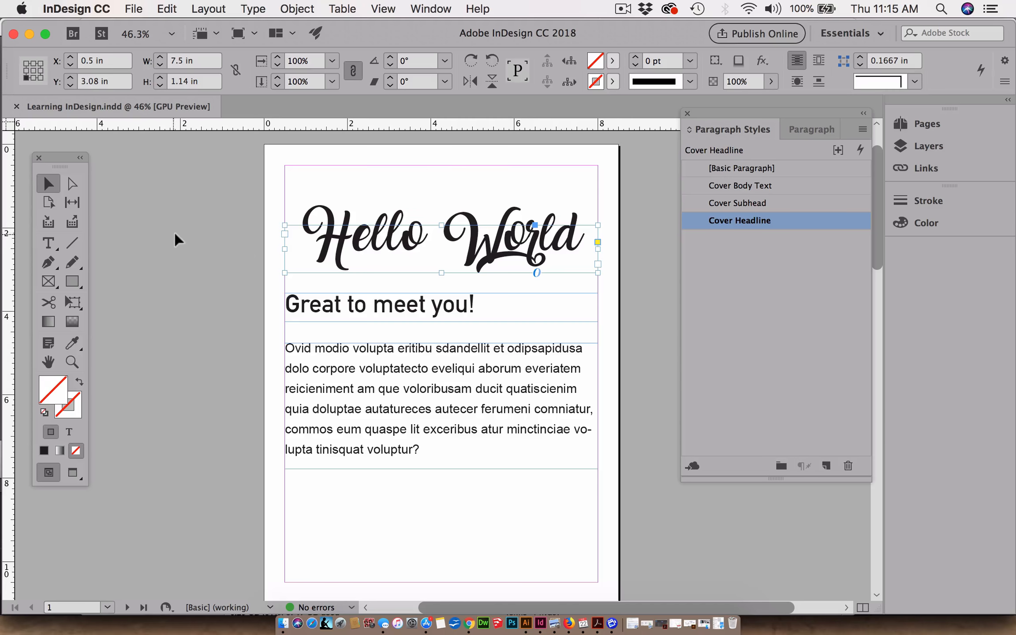
click(203, 241)
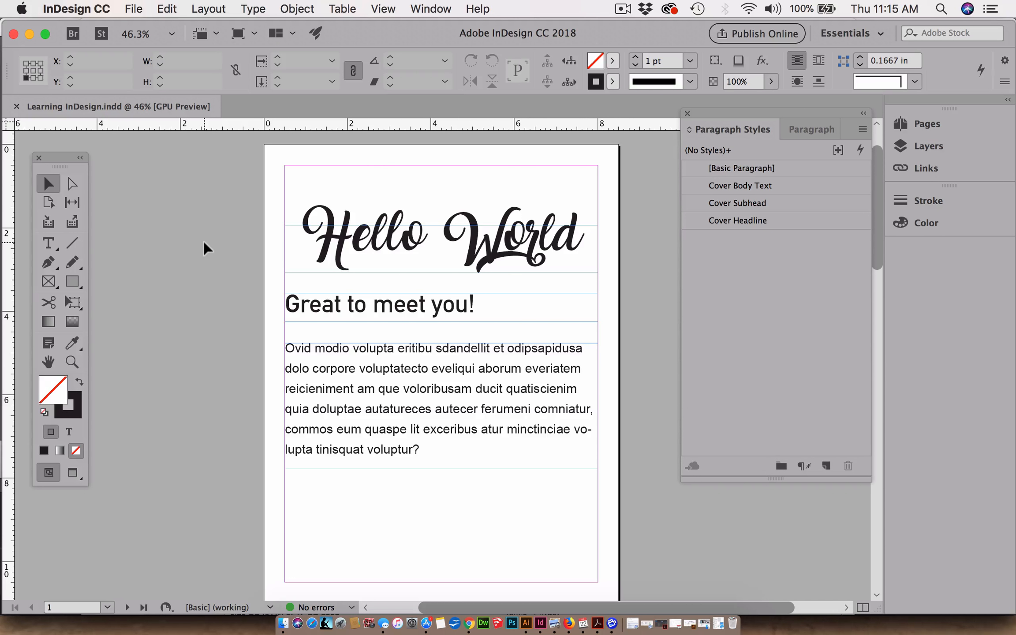